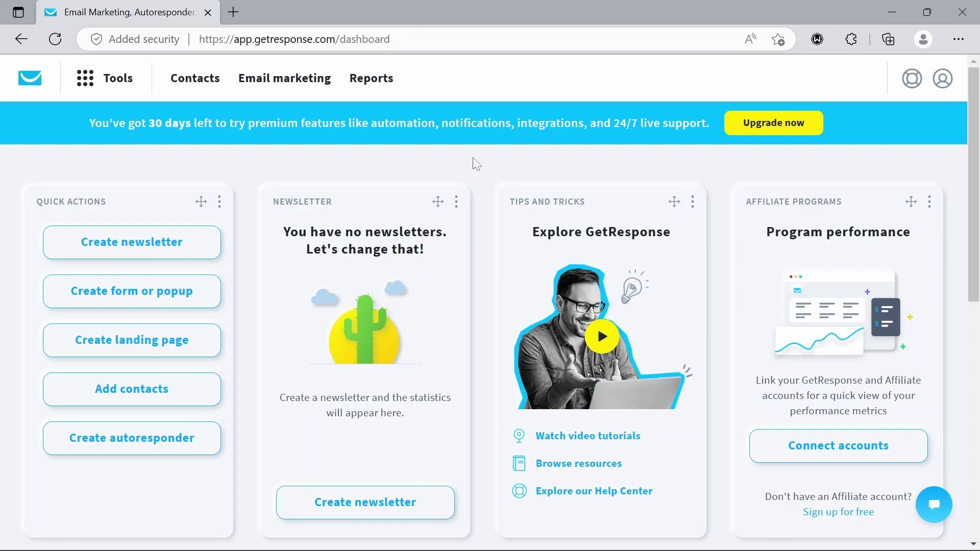
Create a new contact list named 'Tester' from the Contacts page
click(121, 82)
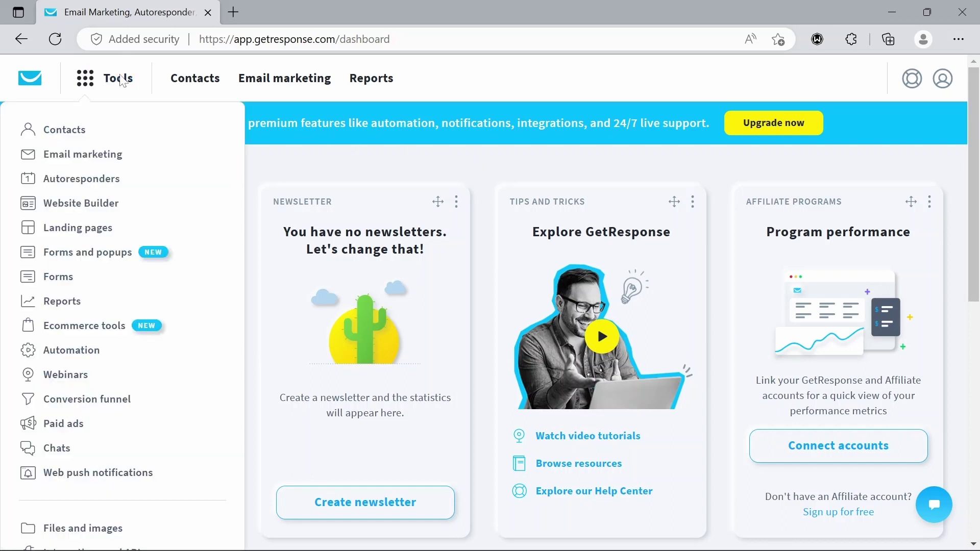
click(64, 133)
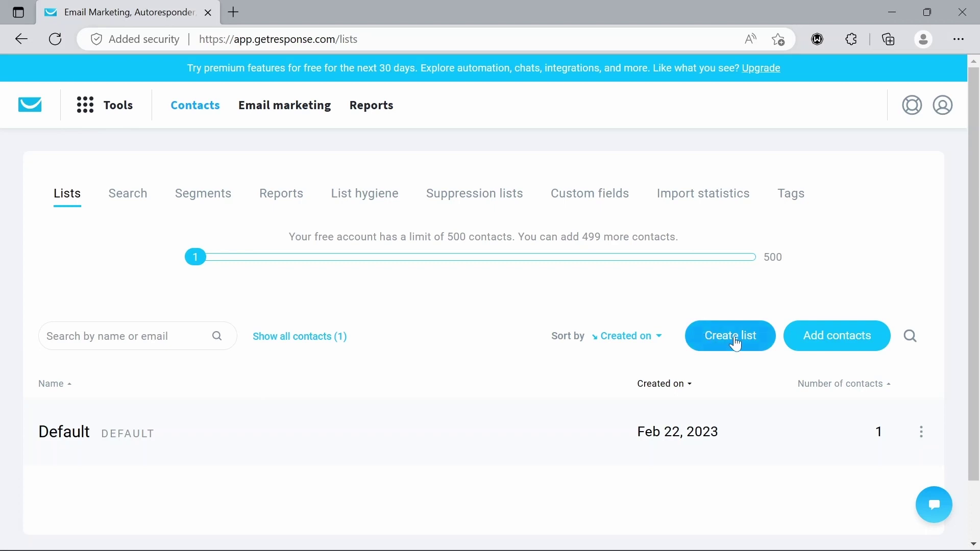
click(735, 338)
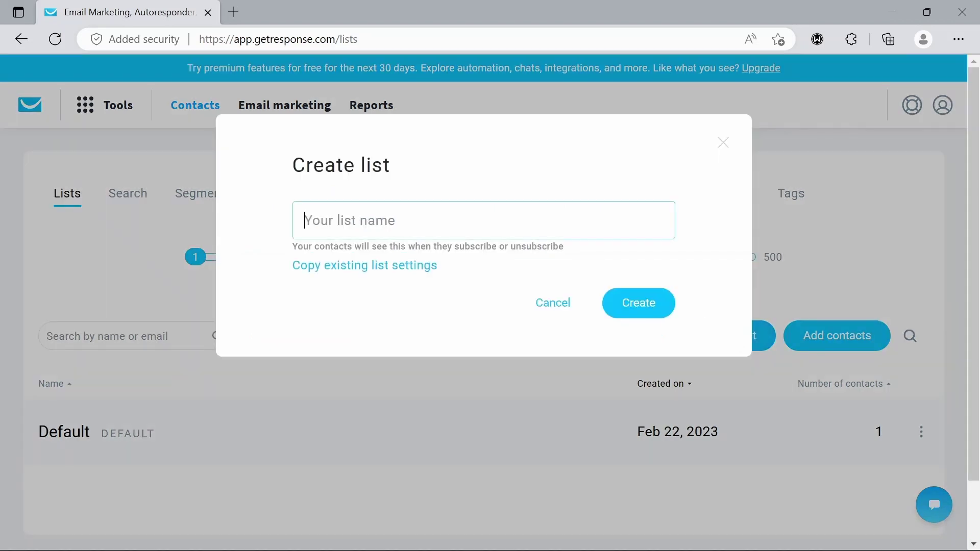
text(Tester)
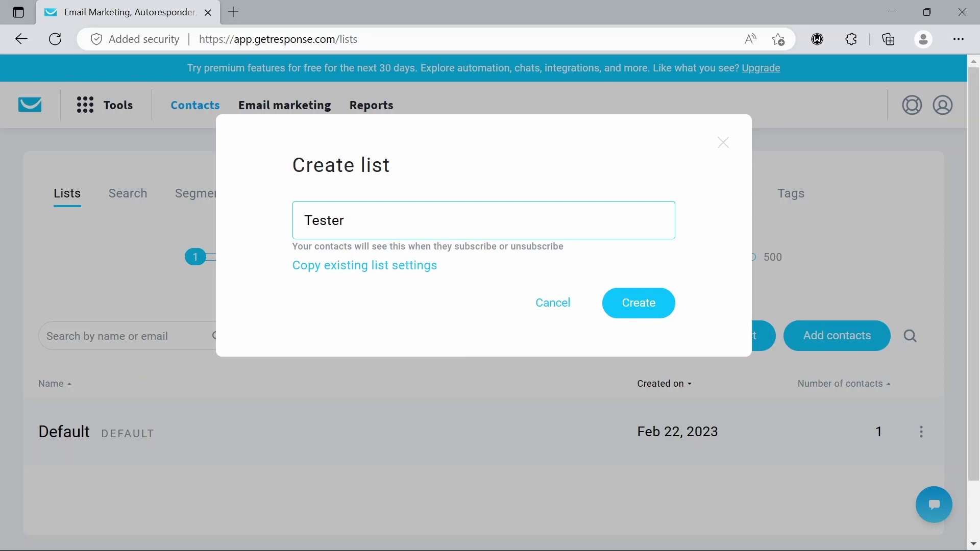
click(637, 314)
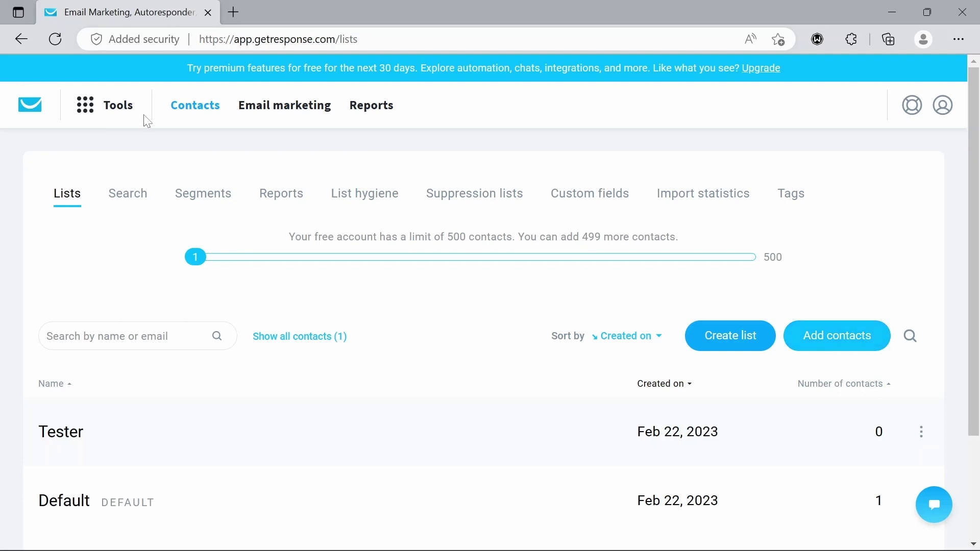
click(105, 104)
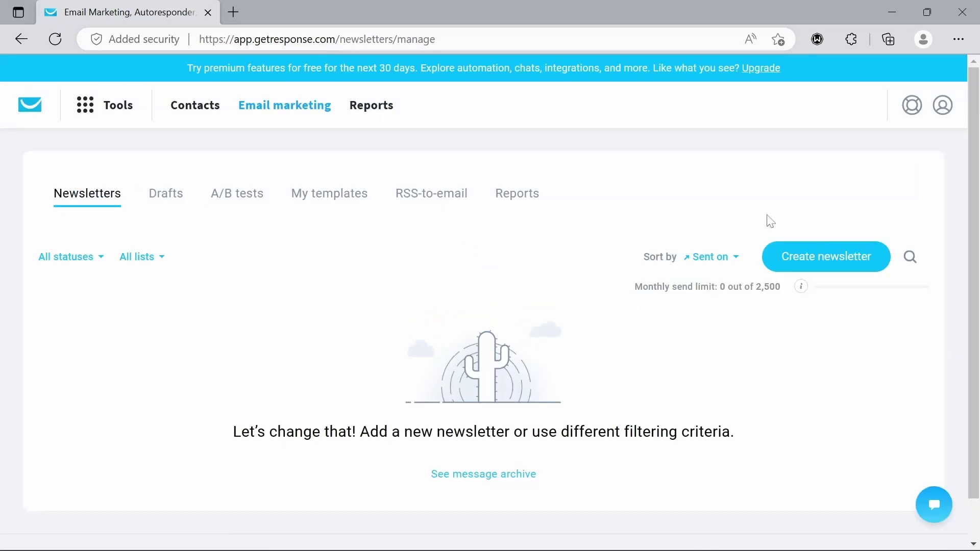
Create a newsletter named 'Tester' and set its linked list to Tester
click(858, 260)
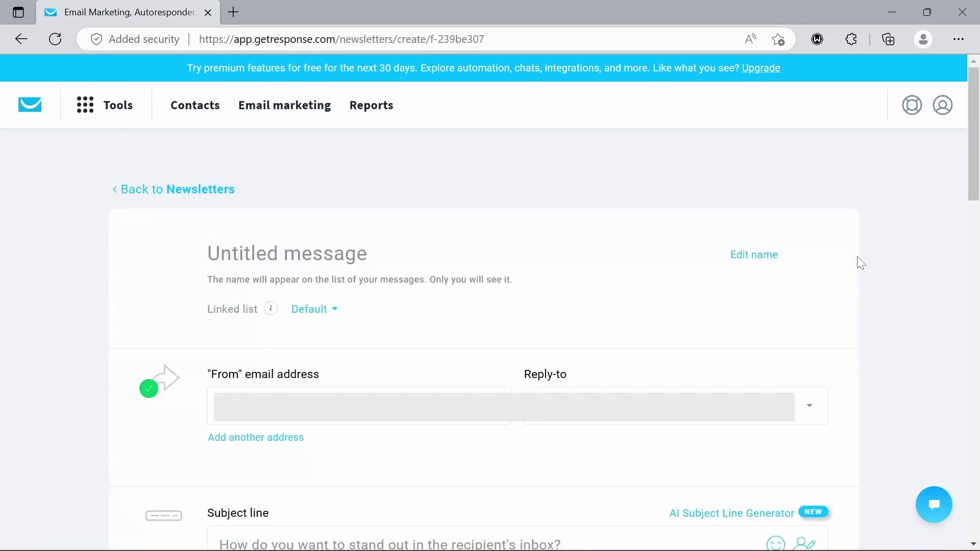
text(T)
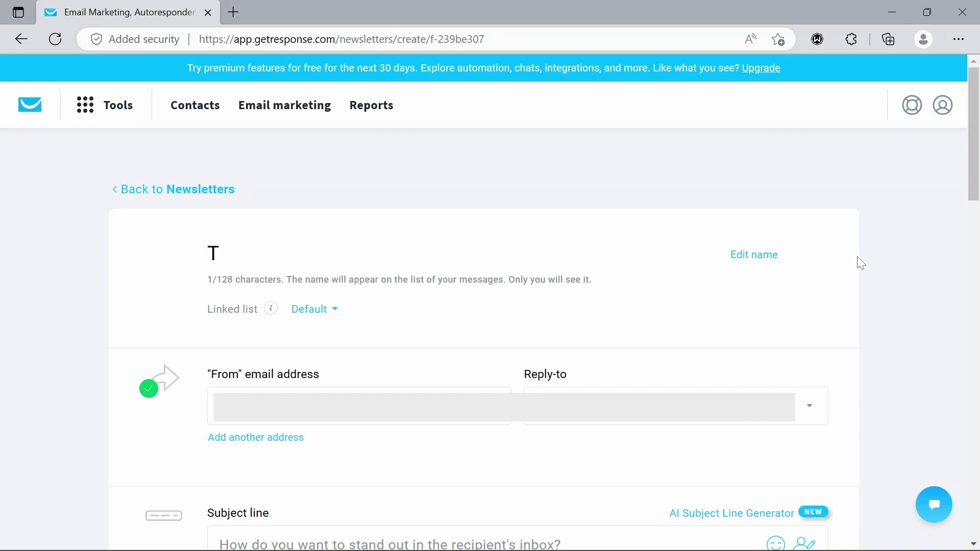
text(ester)
click(320, 313)
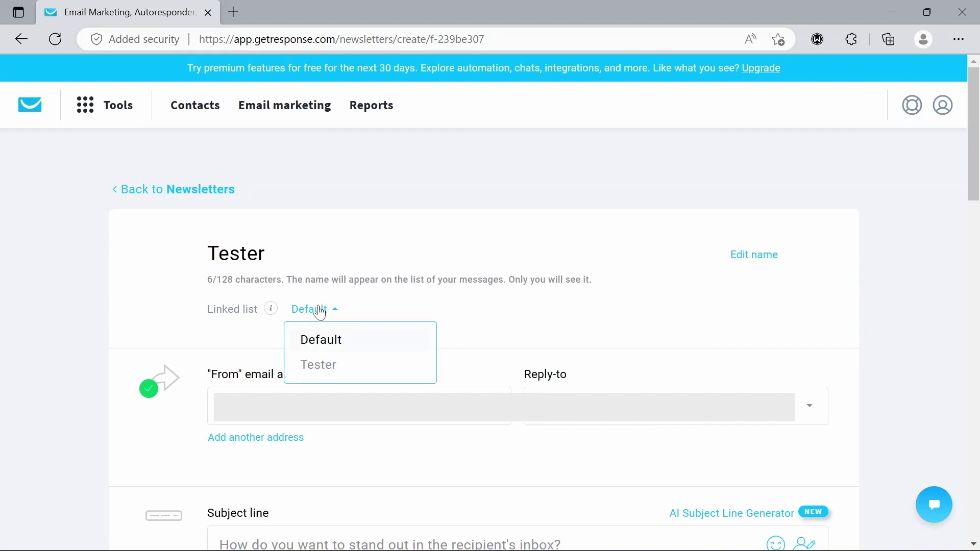
click(318, 372)
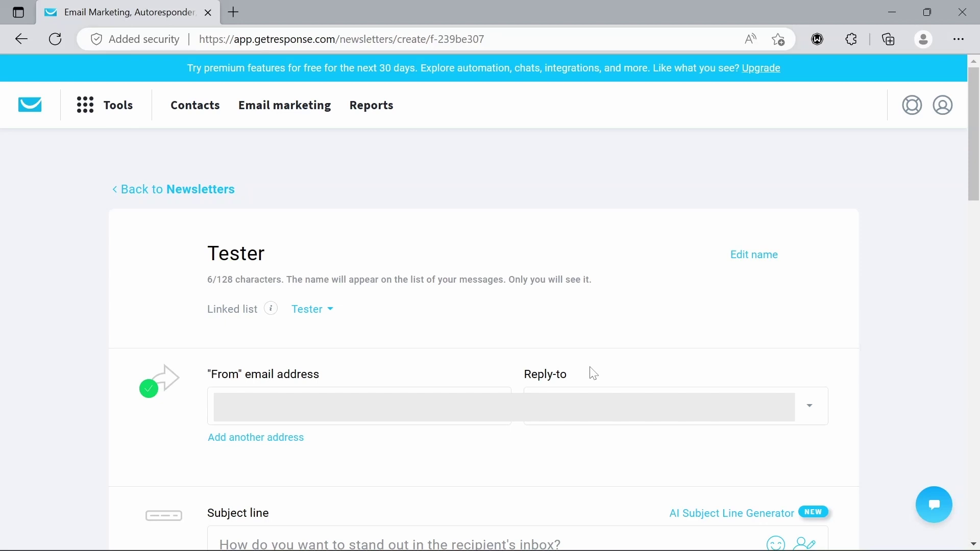
scroll(593, 374, down, 8)
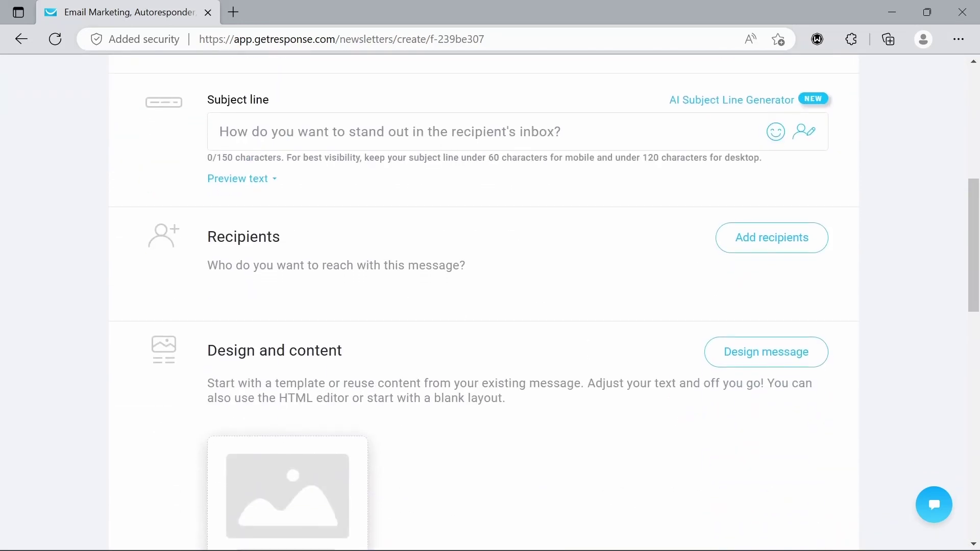
Enter 'Tester' as the subject line and add the Tester list as recipients
click(220, 132)
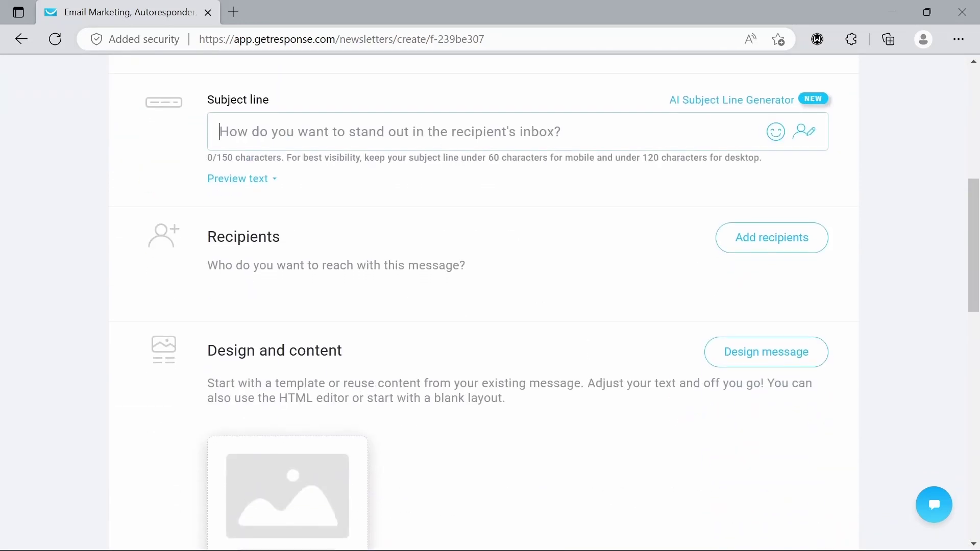
text(T)
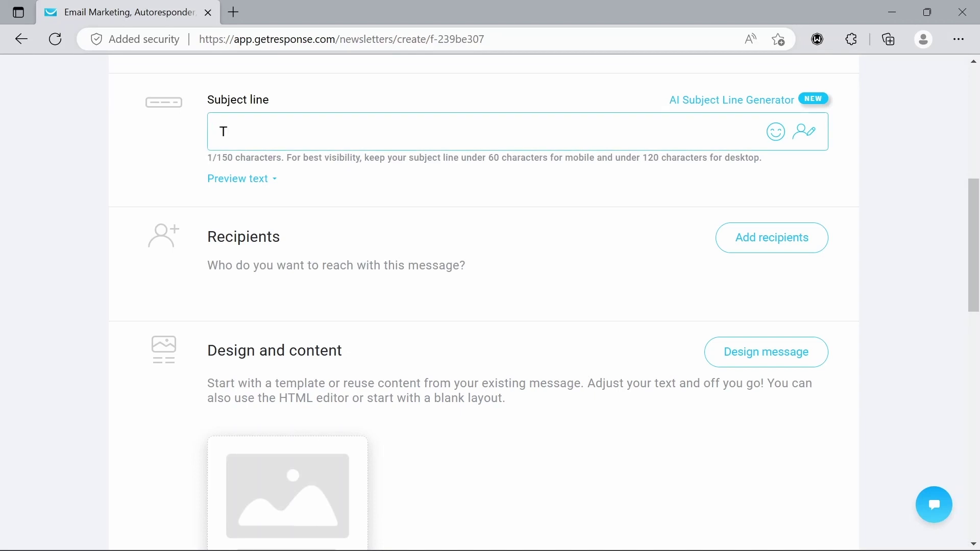
text(ester)
click(743, 247)
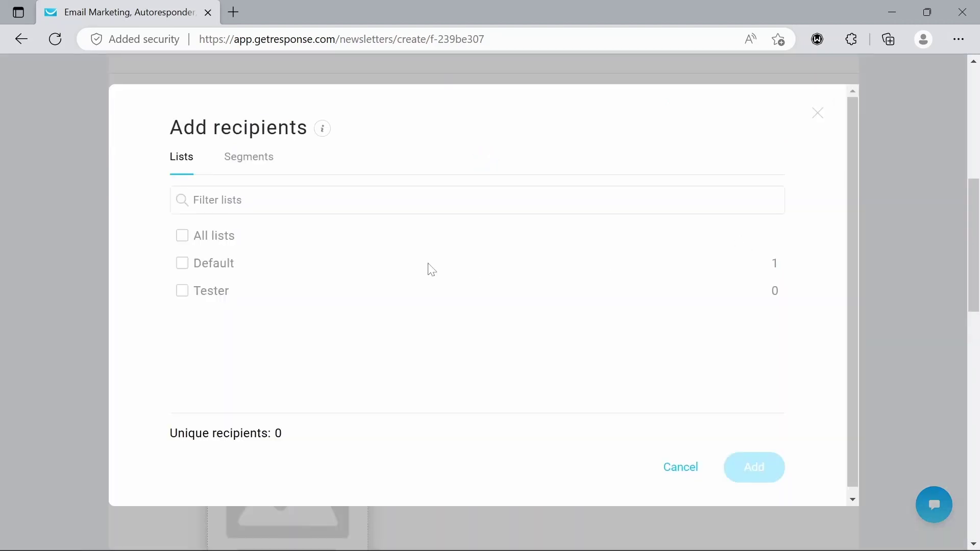
click(183, 292)
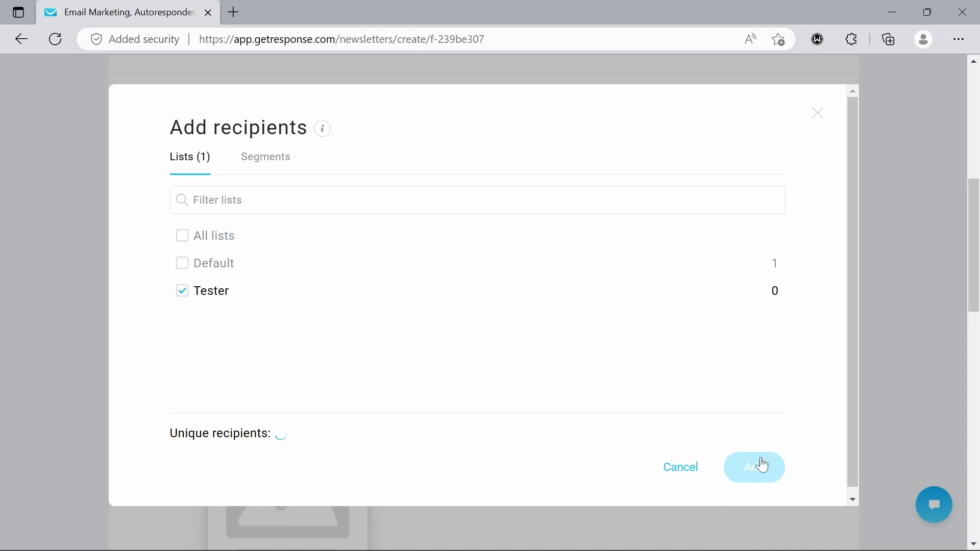
click(771, 468)
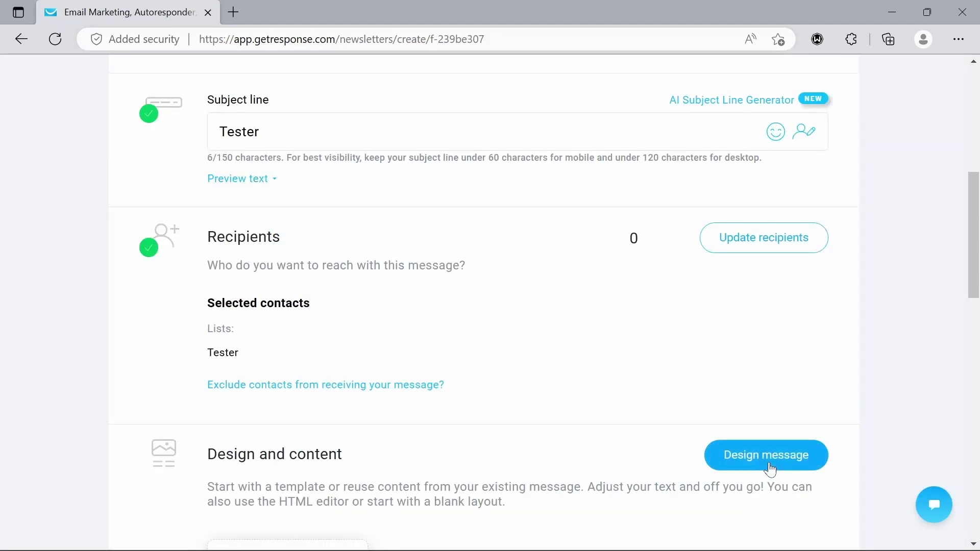
scroll(936, 348, down, 5)
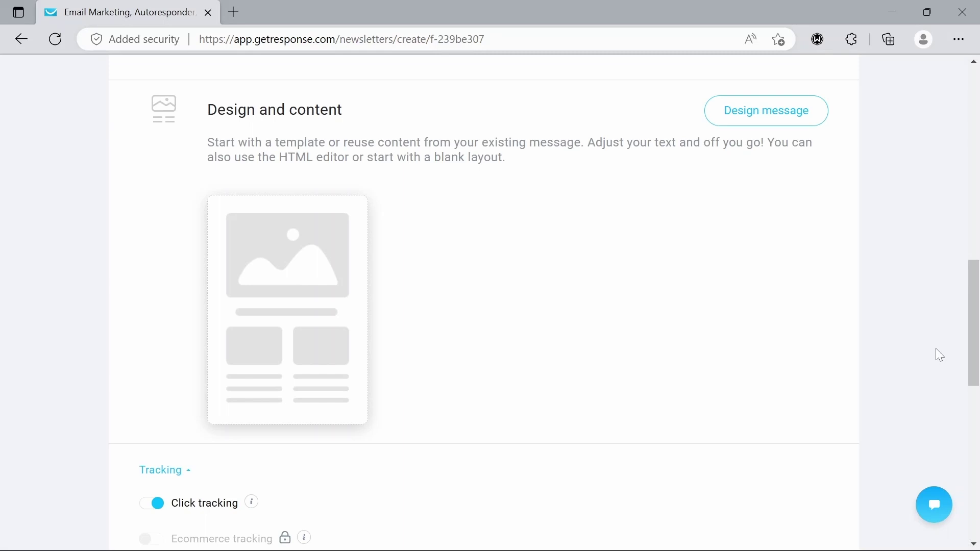
Apply the Store Visit free-donut template to the newsletter's design
click(774, 123)
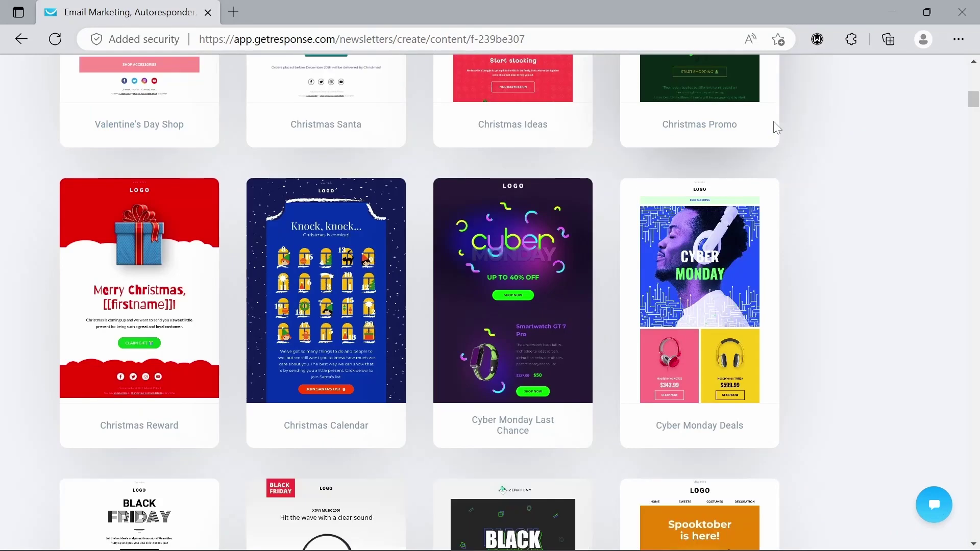
scroll(774, 126, up, 10)
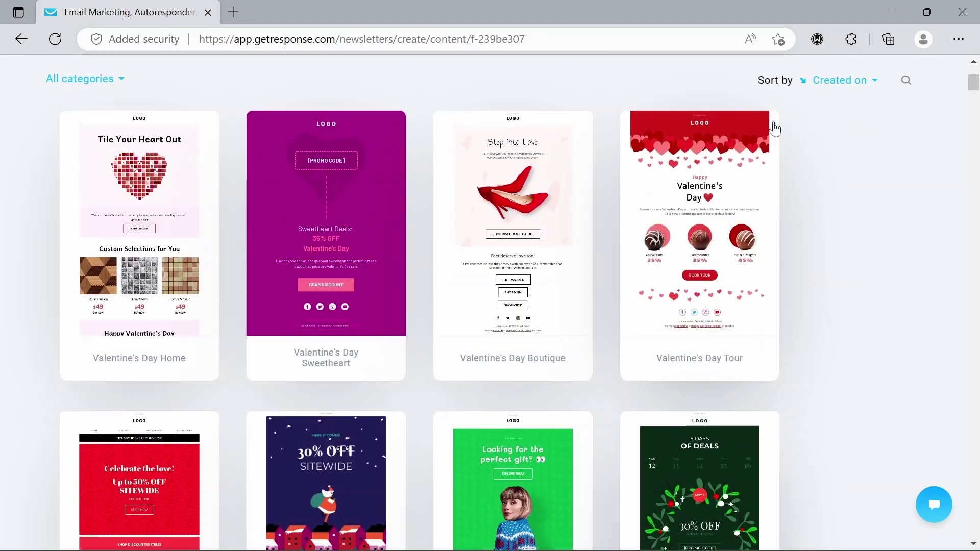
scroll(775, 127, down, 3)
scroll(774, 127, down, 20)
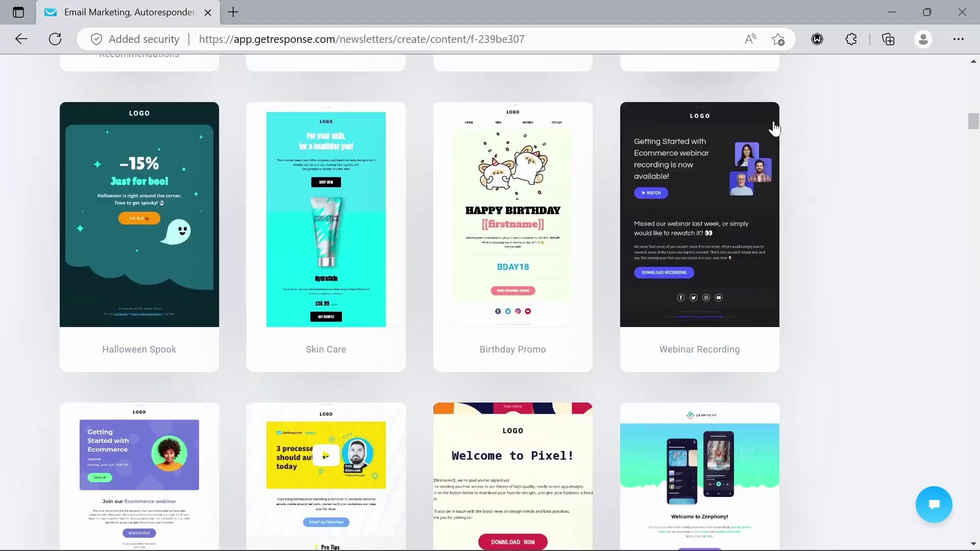
scroll(775, 127, down, 5)
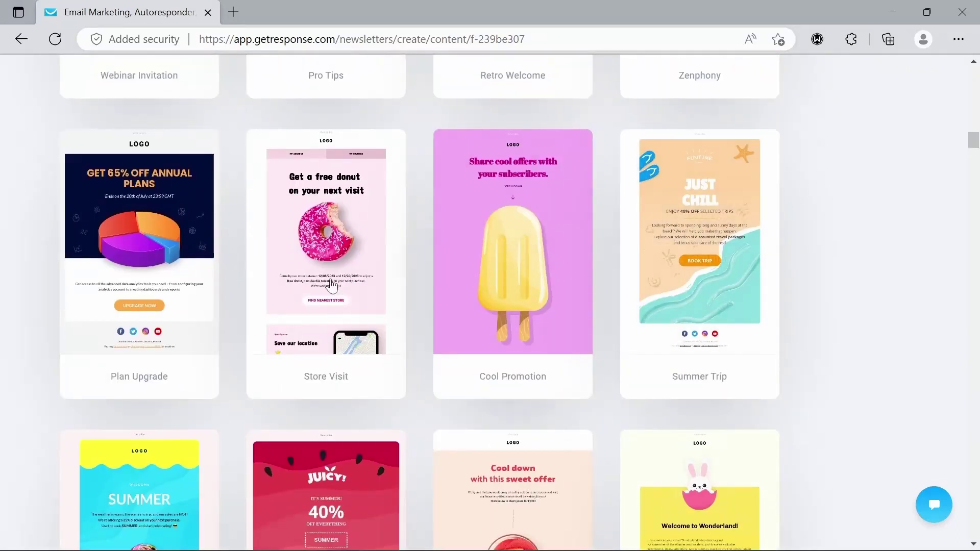
mouse_move(352, 223)
click(350, 258)
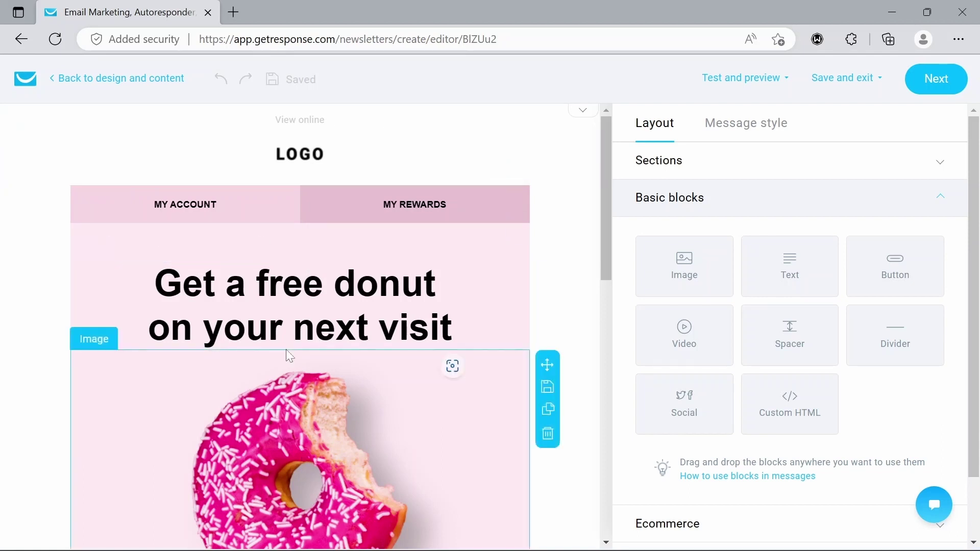
Retype the headline's last word so it reads 'Get a free donut on your next visit'
click(461, 324)
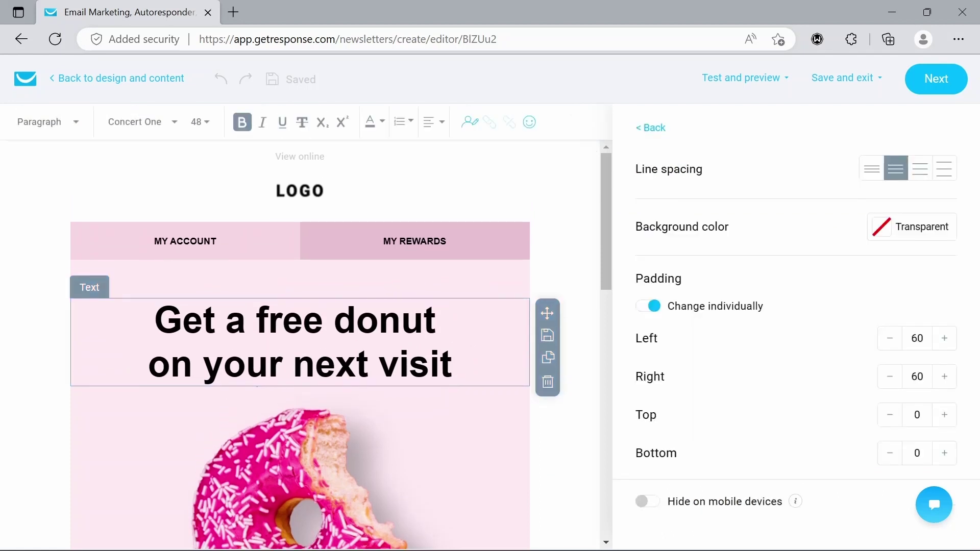
key(BackSpace)
key(BackSpace)
key(BackSpace)
key(BackSpace)
key(BackSpace)
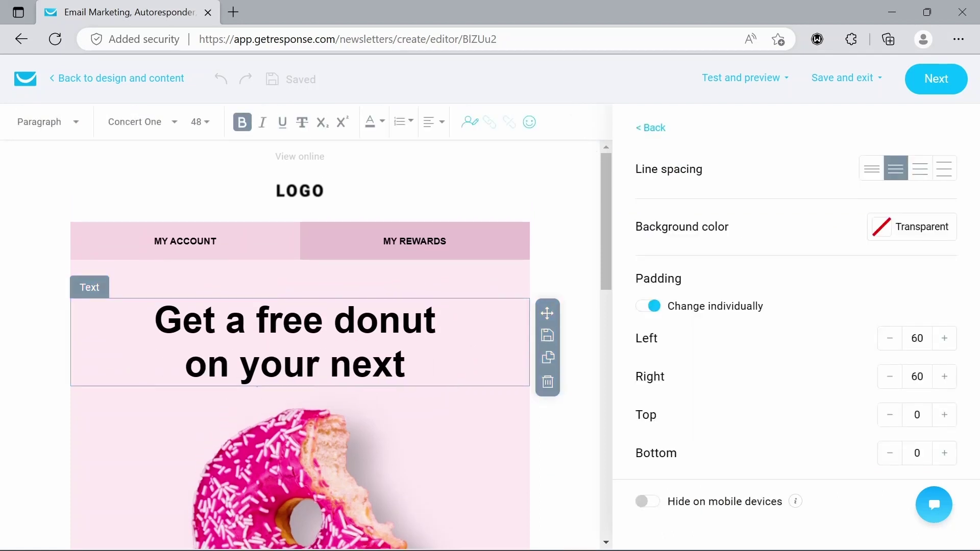
text(vist)
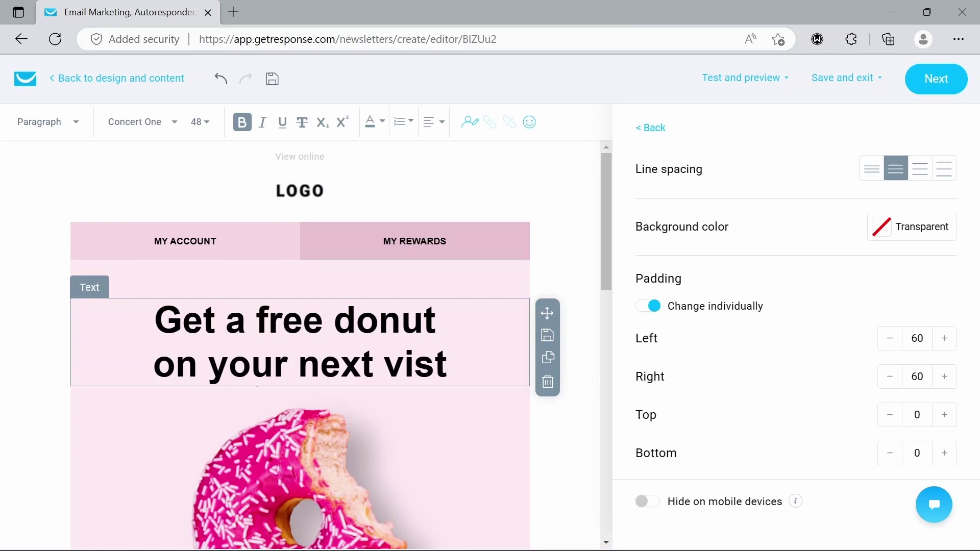
key(BackSpace)
text(it)
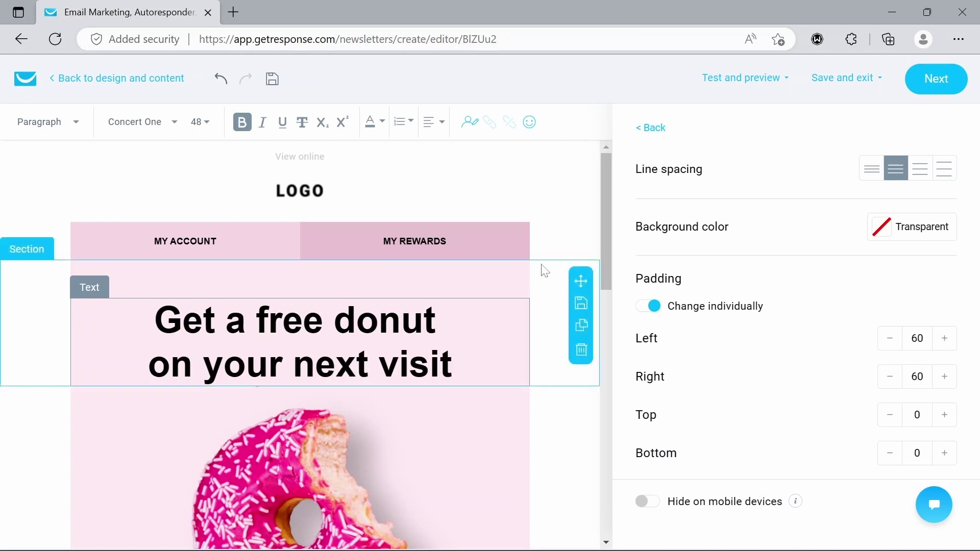
click(543, 268)
Select the bitten donut photo and open the image library to replace it
scroll(545, 270, down, 3)
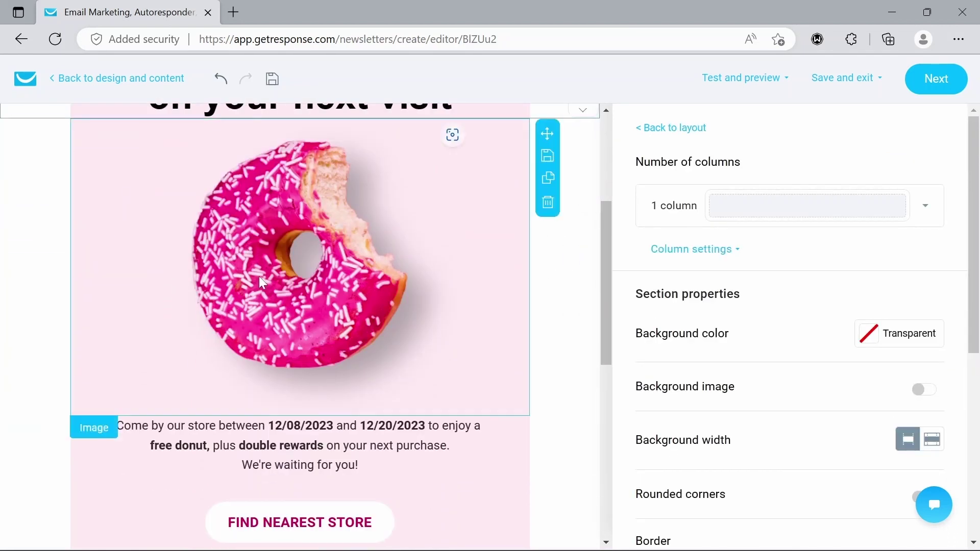
click(259, 276)
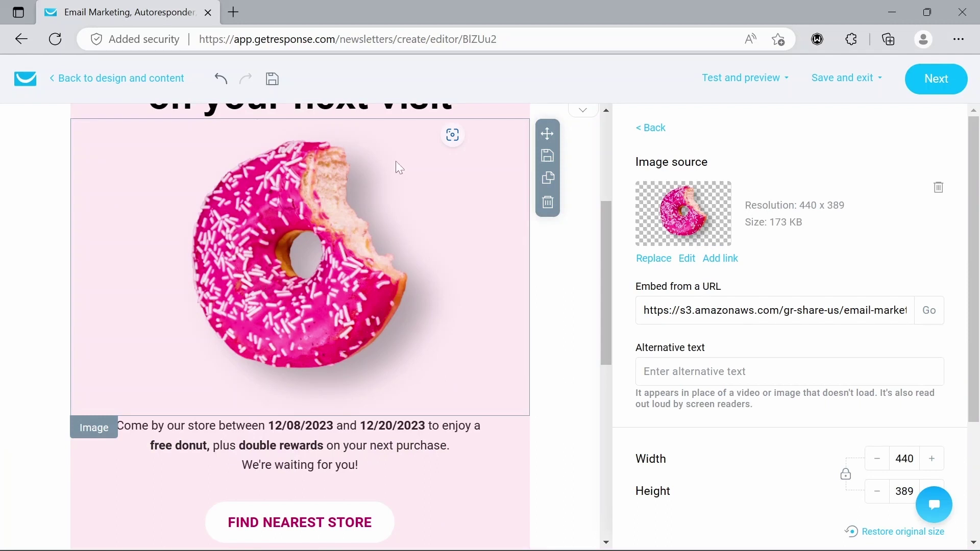
click(650, 262)
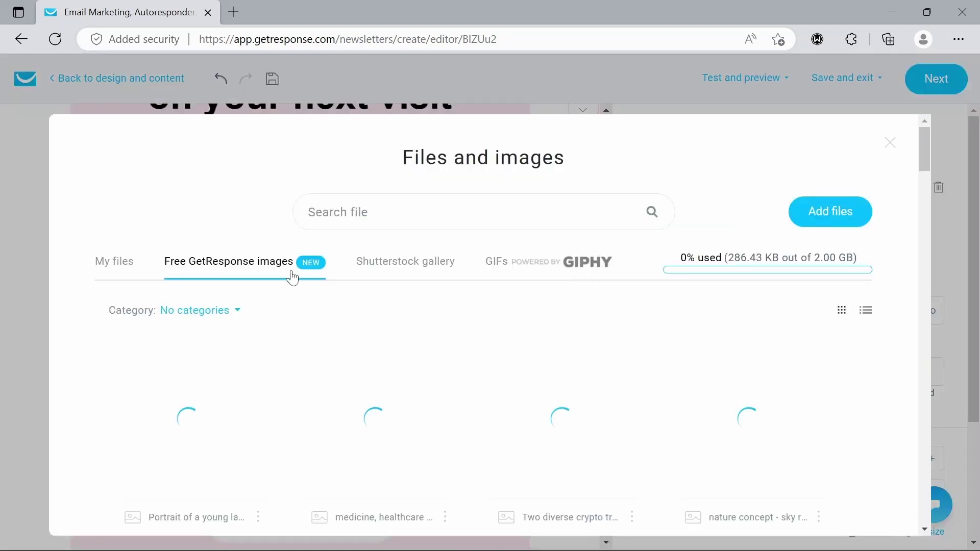
scroll(292, 278, down, 2)
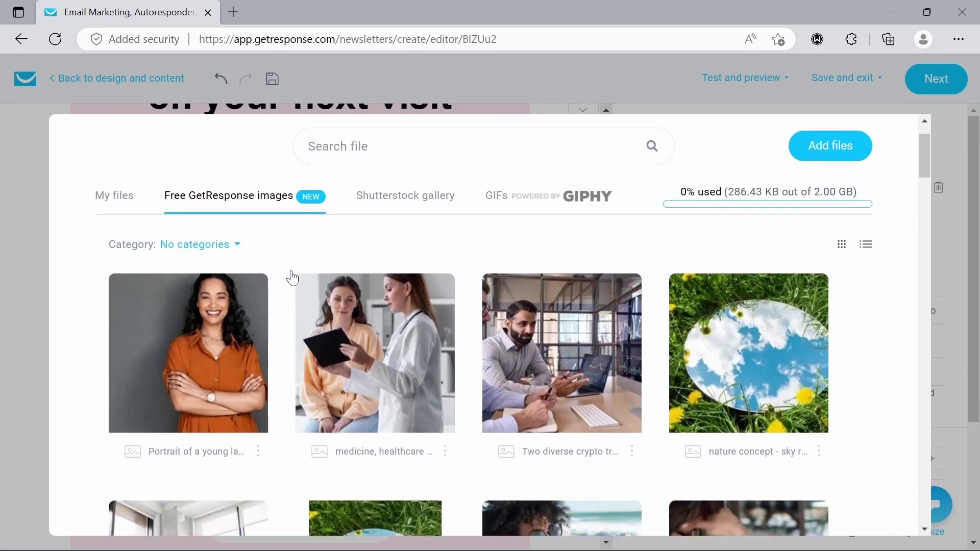
scroll(294, 277, down, 1)
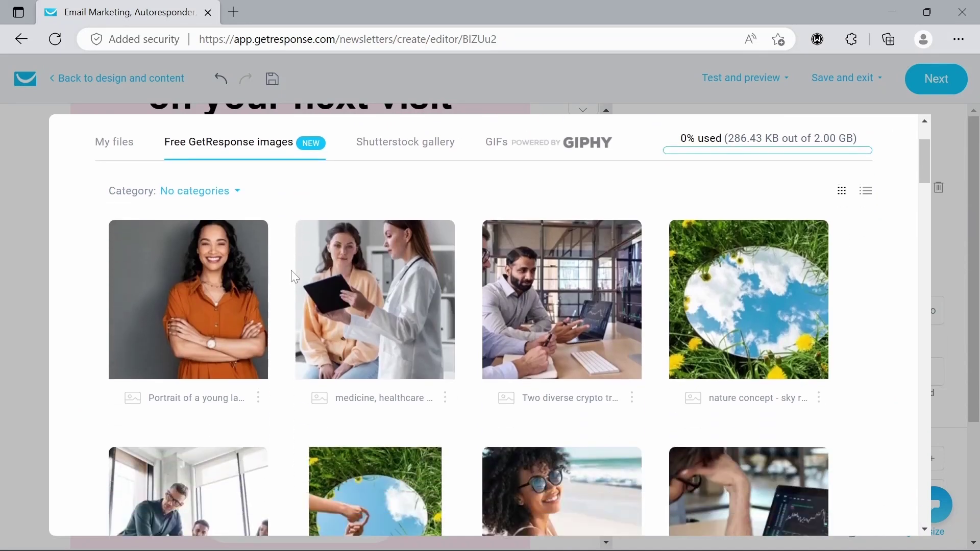
scroll(291, 271, down, 10)
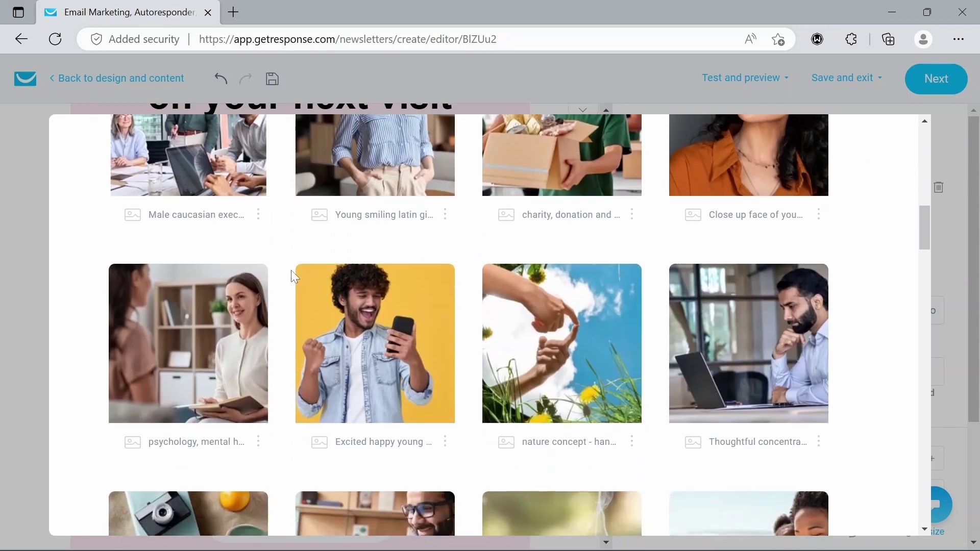
scroll(291, 271, down, 15)
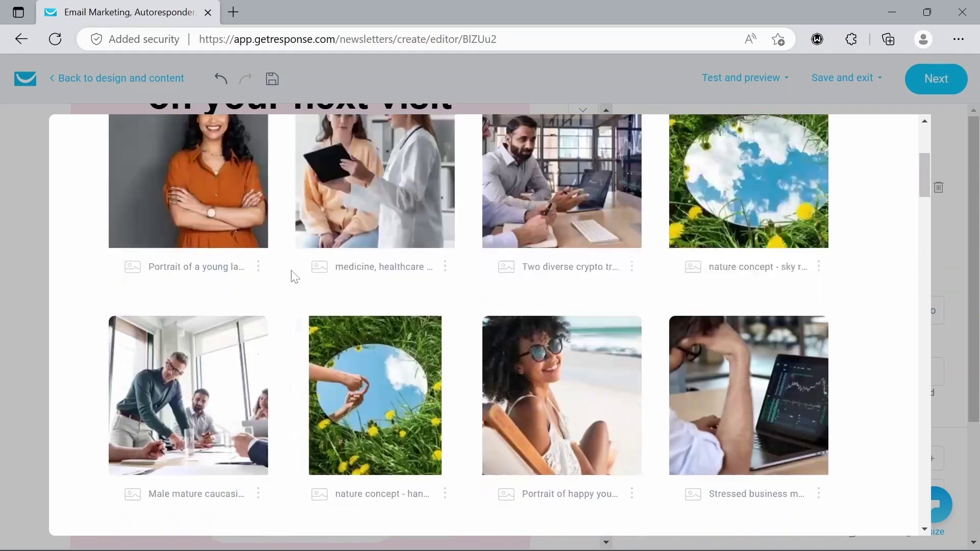
scroll(294, 276, up, 20)
Search free images for 'donut' and insert the joyful woman holding two donuts
click(363, 197)
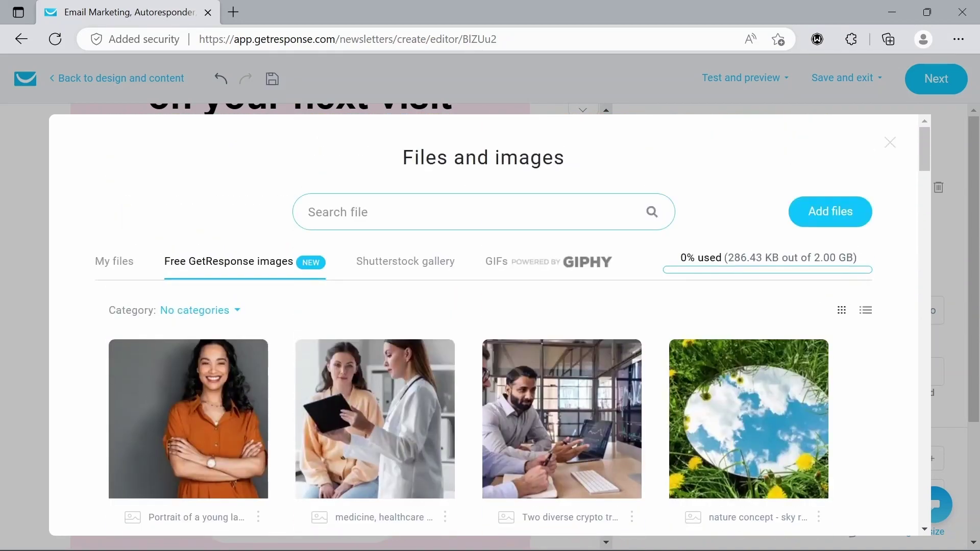
text(donut)
key(Return)
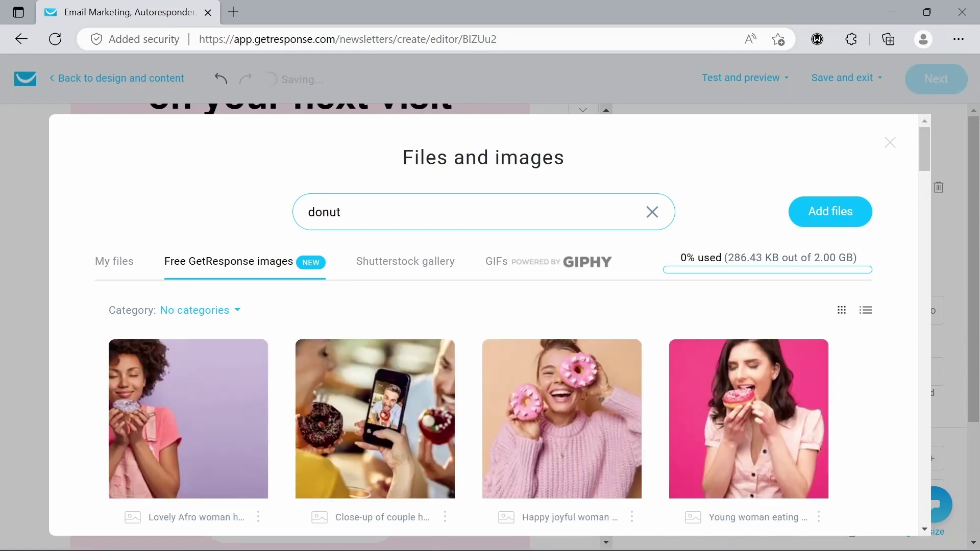
scroll(491, 326, down, 1)
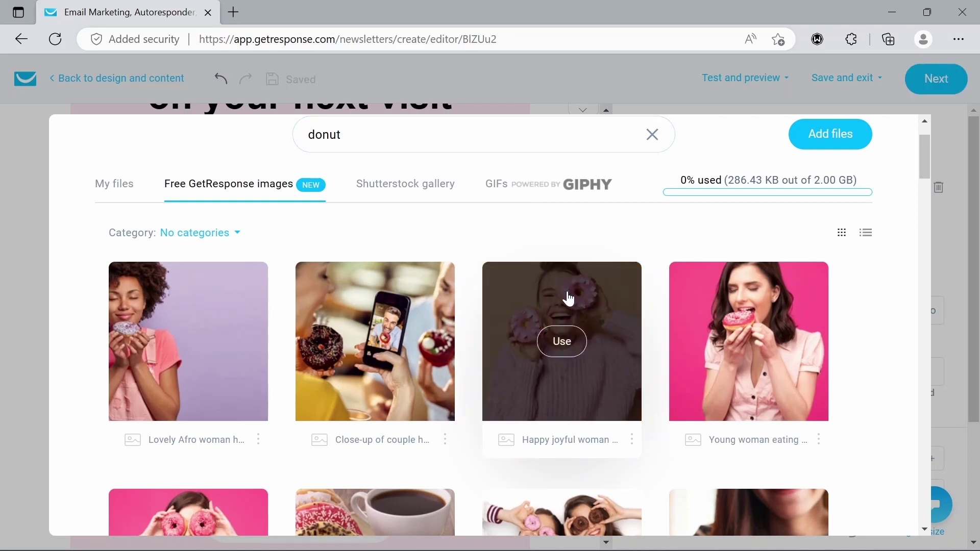
click(520, 355)
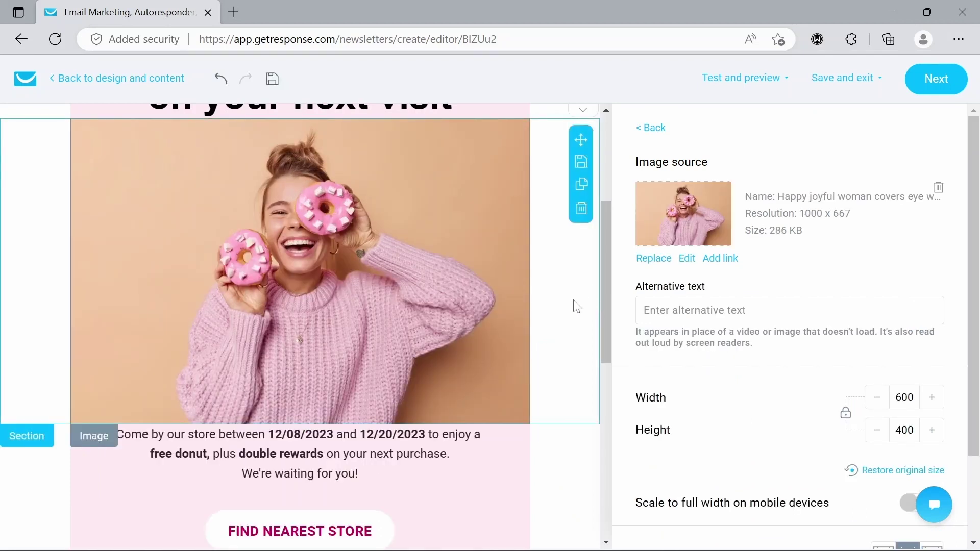
click(577, 307)
Run a spam check on the newsletter from Test and preview
scroll(577, 306, up, 4)
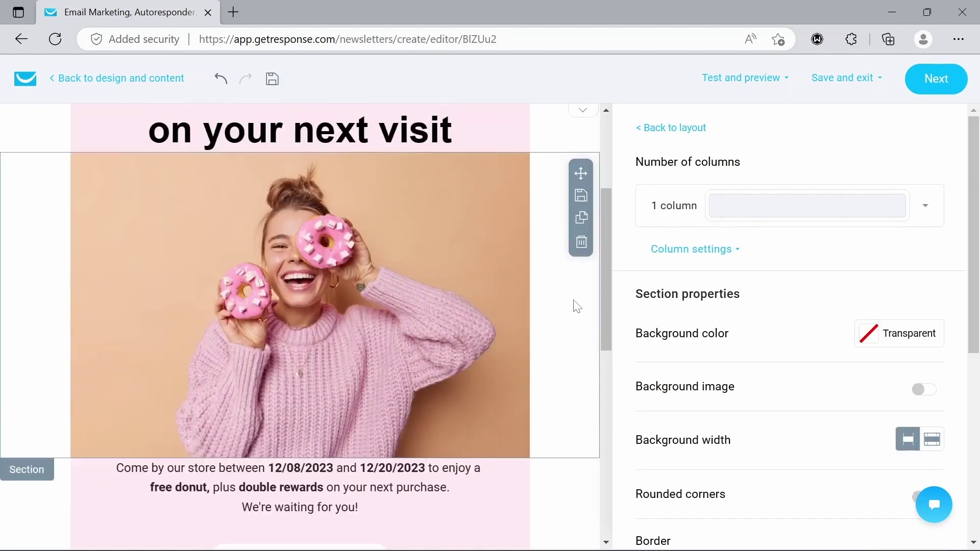
scroll(577, 306, down, 10)
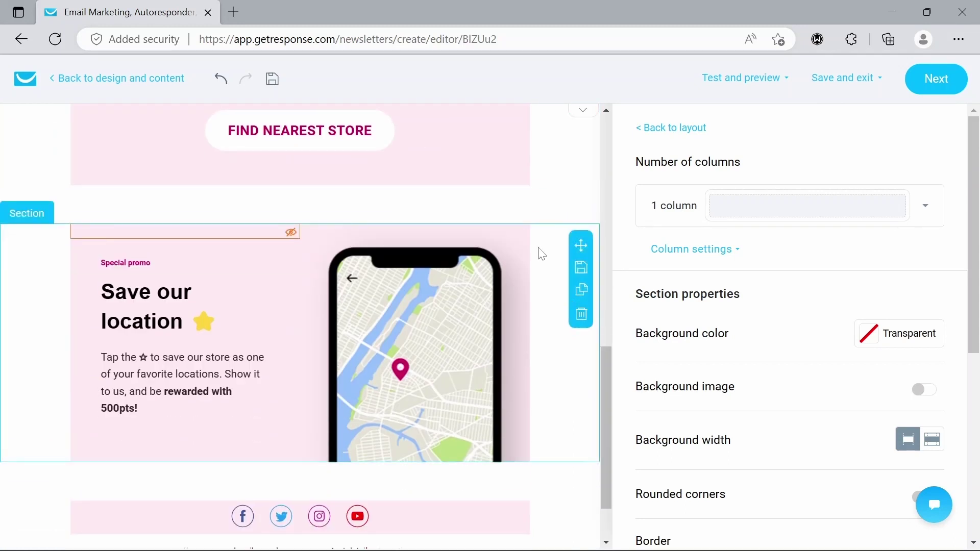
scroll(539, 252, up, 10)
scroll(542, 254, up, 3)
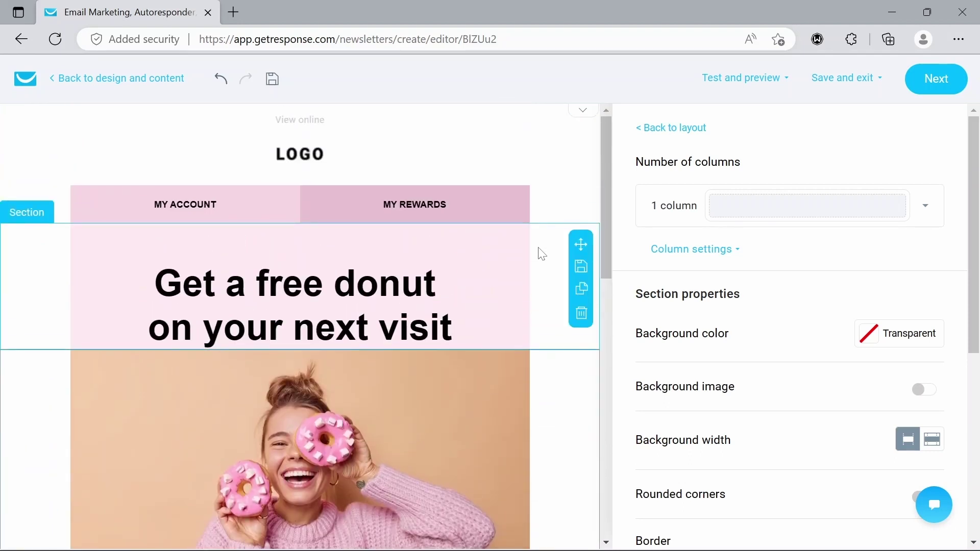
click(706, 79)
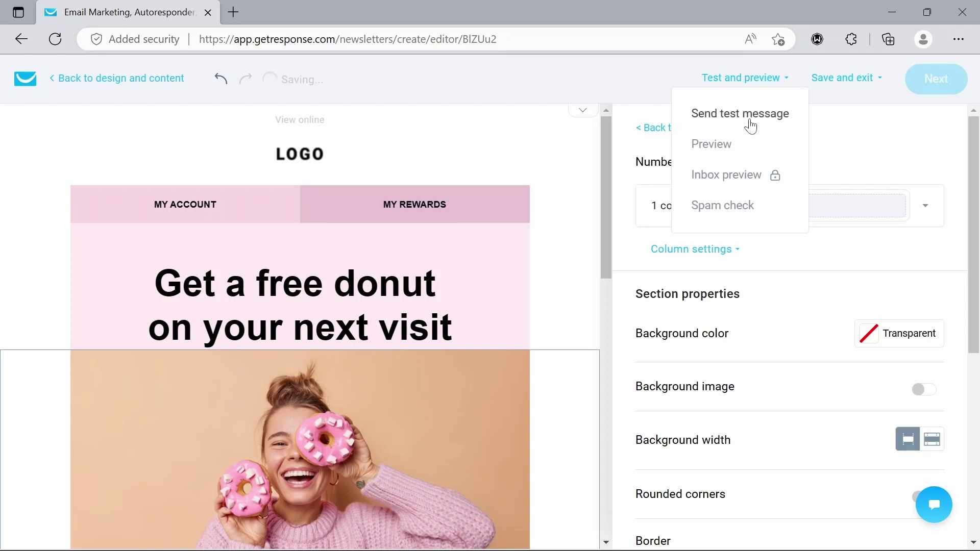
click(732, 208)
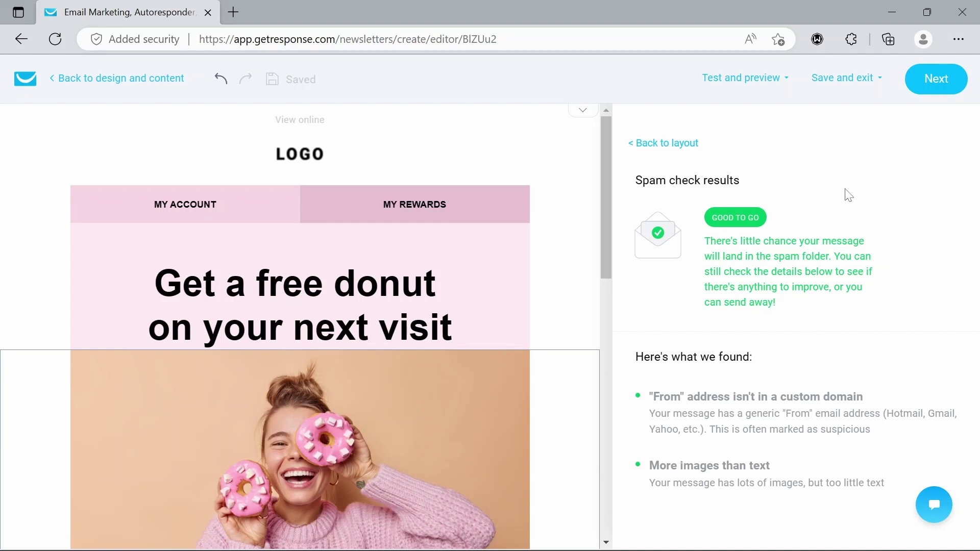
click(856, 80)
Continue to the message overview and send the Tester newsletter immediately
click(938, 87)
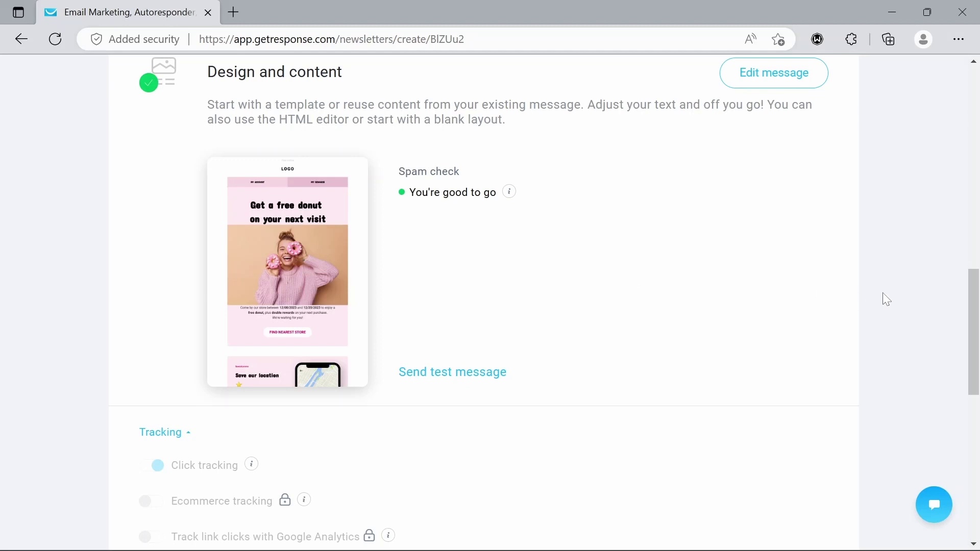
scroll(884, 299, down, 2)
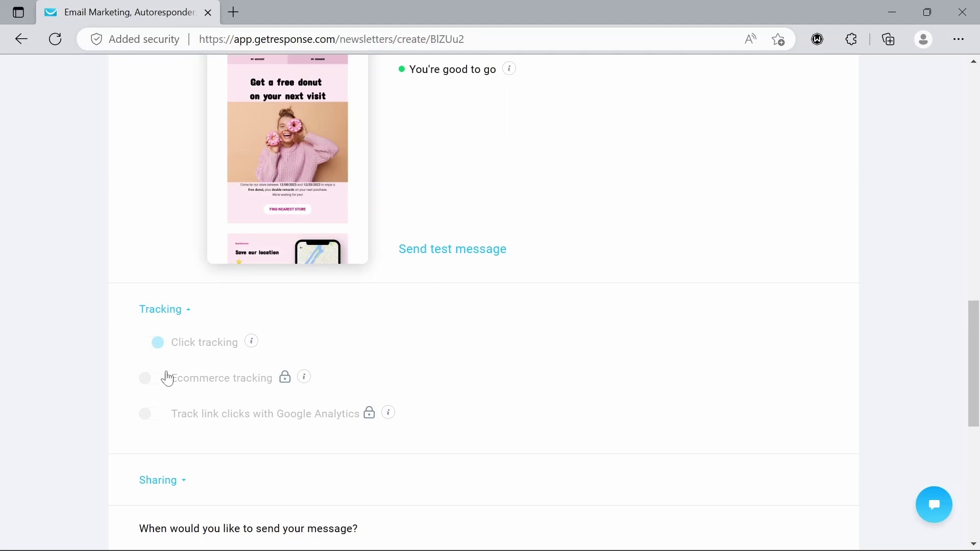
mouse_move(257, 178)
scroll(39, 339, down, 1)
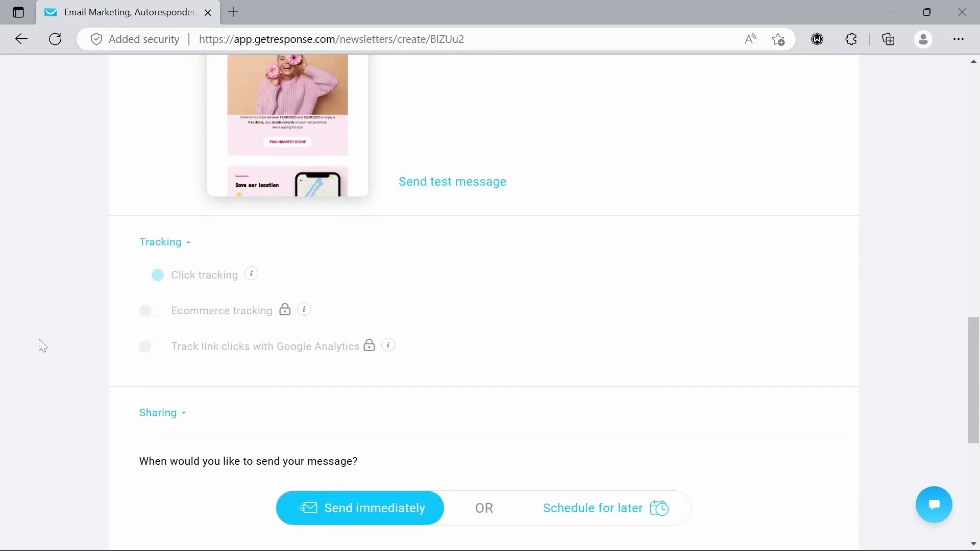
scroll(39, 339, down, 1)
scroll(39, 339, down, 4)
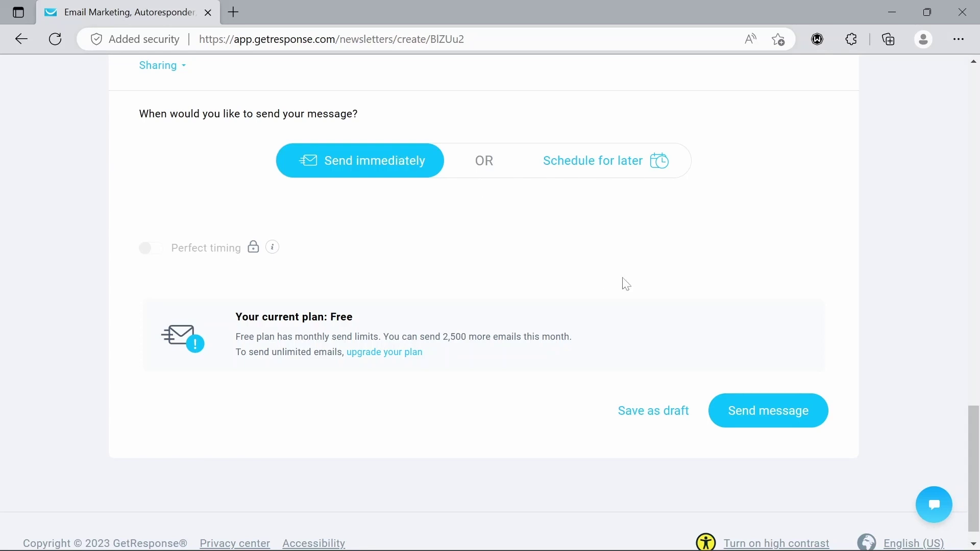
click(764, 417)
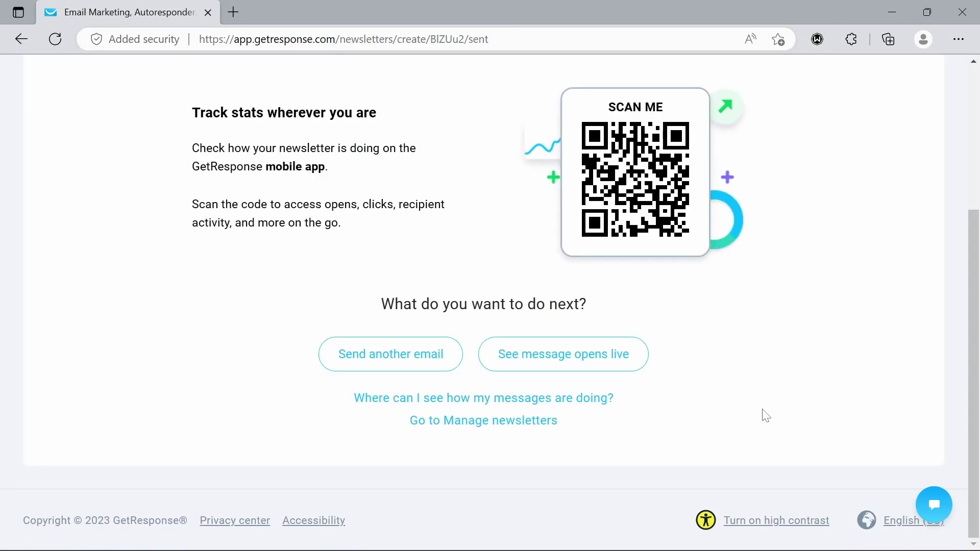